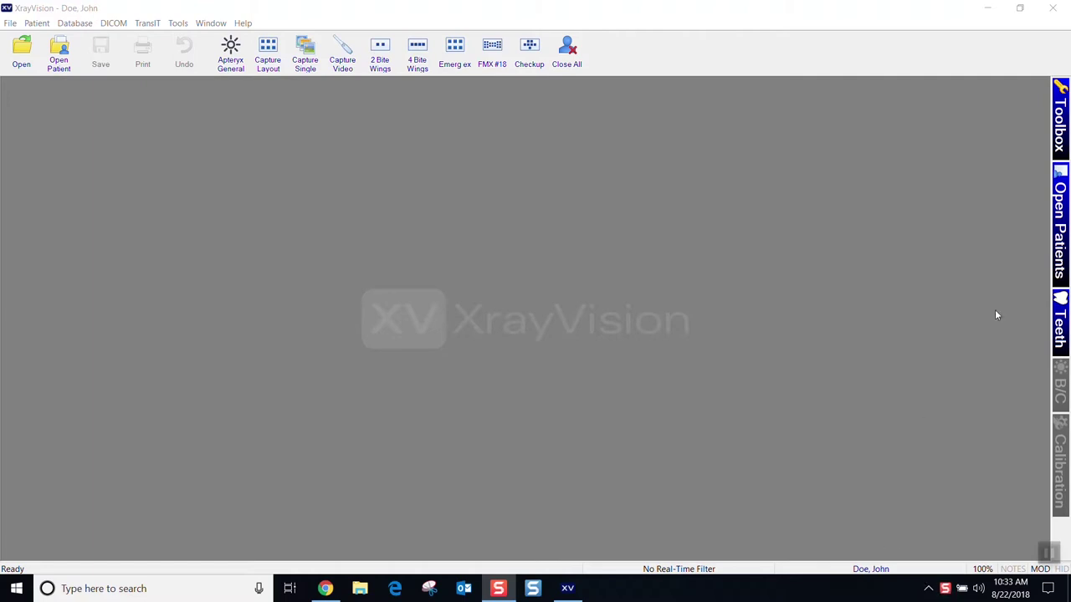
# Select the patient and start a Simulator single capture covering teeth 3, 4 and 5
pyautogui.moveTo(1060, 188)
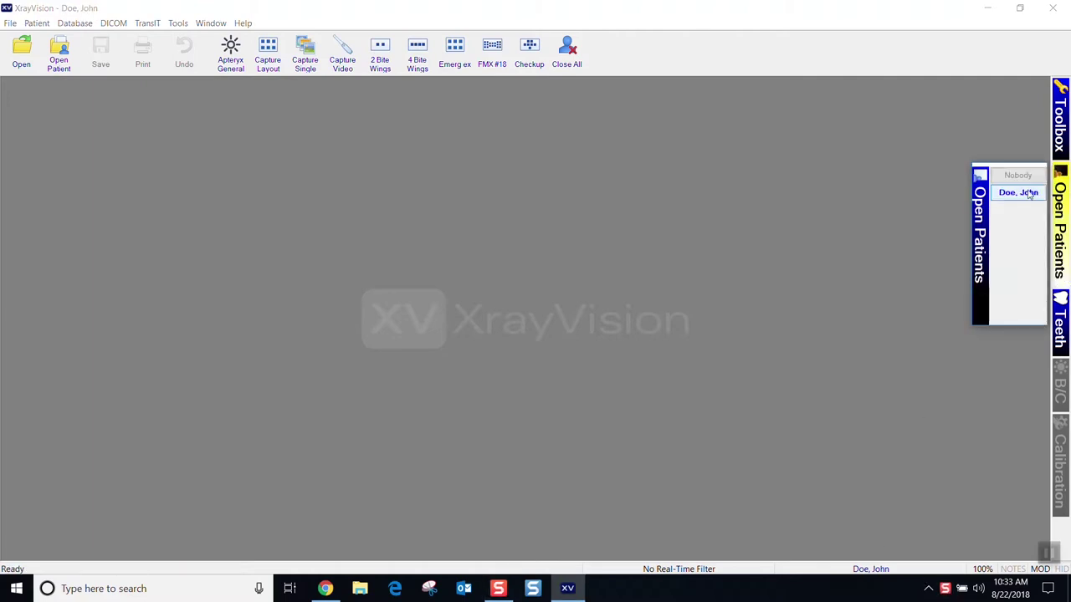
pyautogui.click(981, 194)
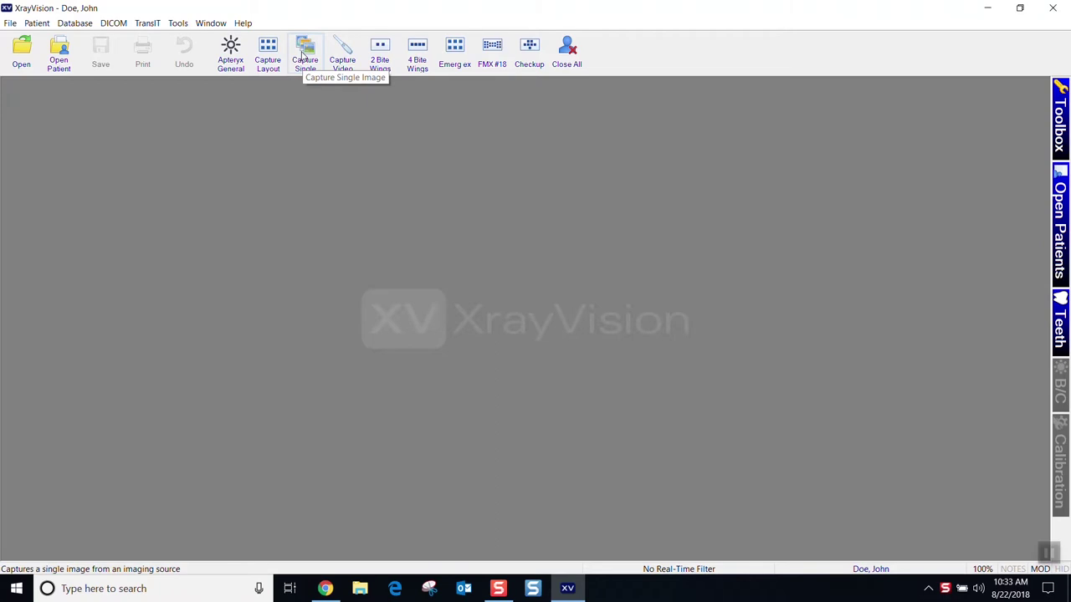
pyautogui.click(302, 53)
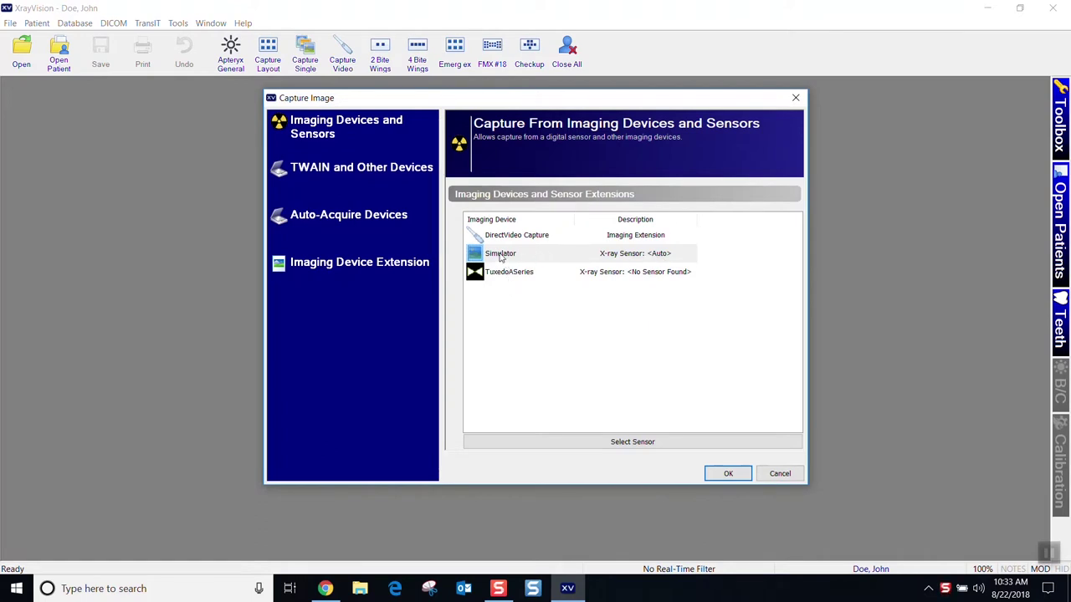
pyautogui.click(501, 257)
pyautogui.click(726, 474)
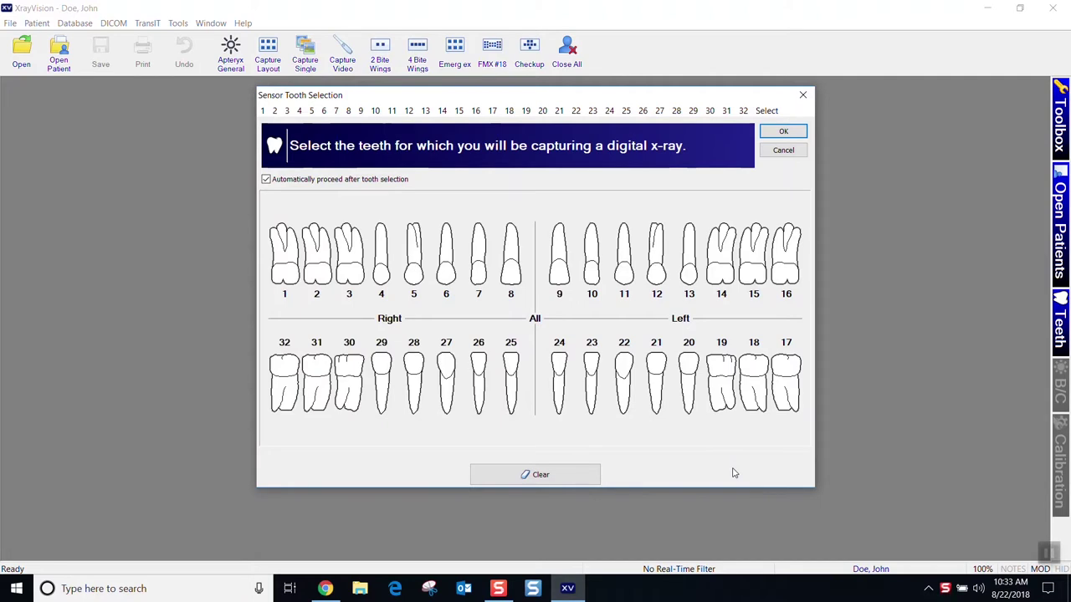
pyautogui.click(415, 276)
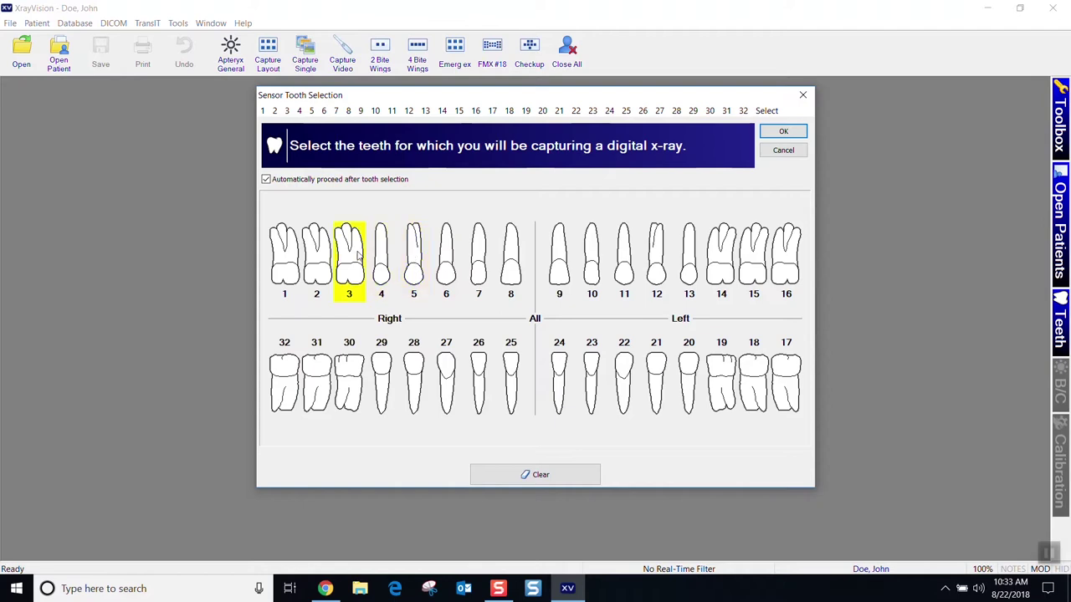
pyautogui.moveTo(360, 255); pyautogui.dragTo(408, 261)
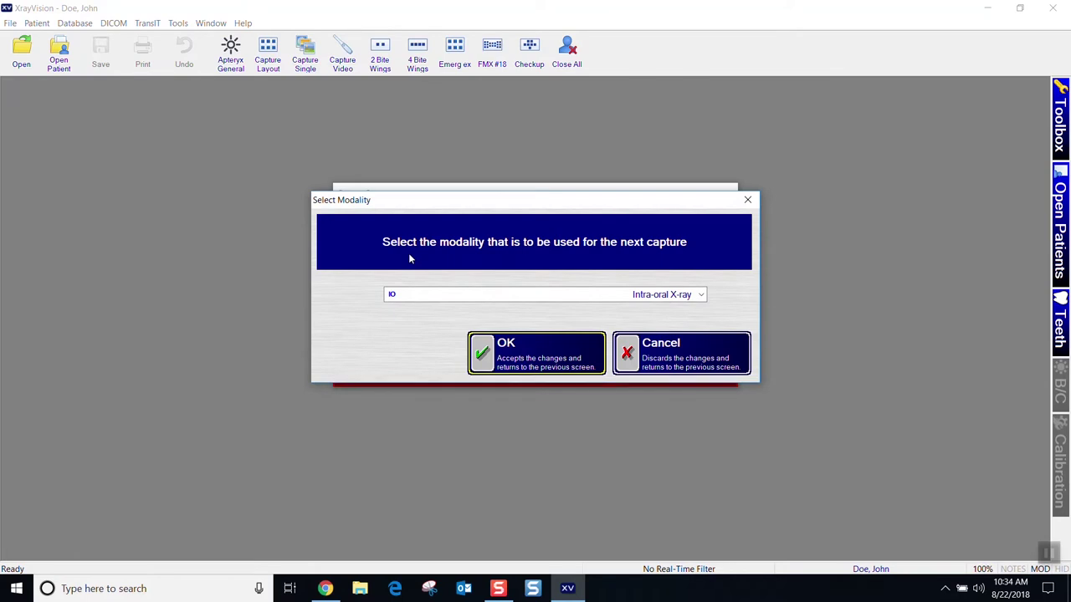
# Keep Intra-oral X-ray as the modality and acquire the simulated image
pyautogui.moveTo(459, 203); pyautogui.dragTo(470, 243)
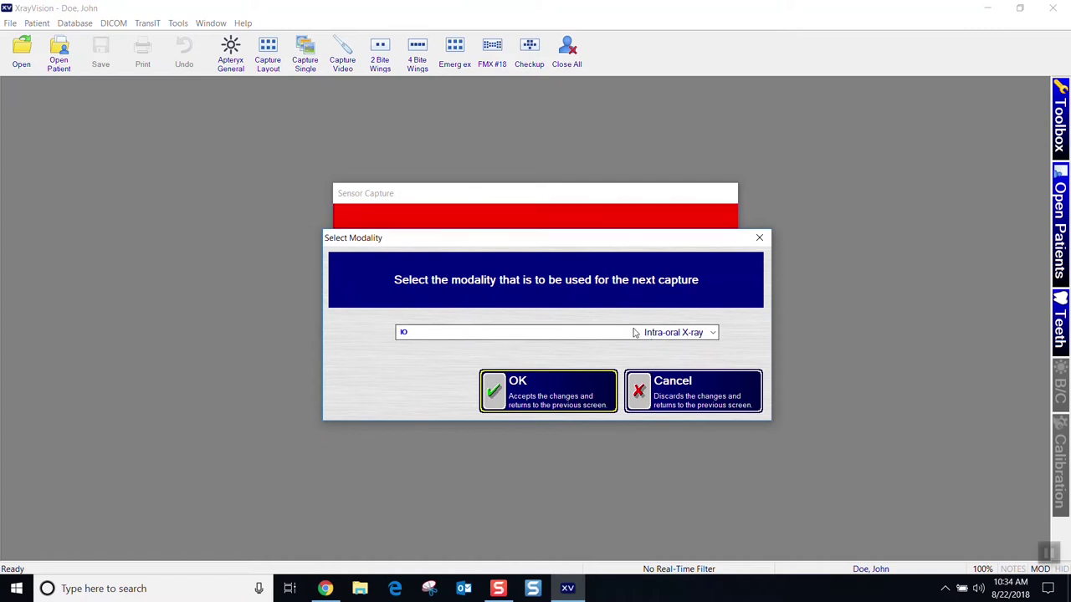
pyautogui.click(548, 396)
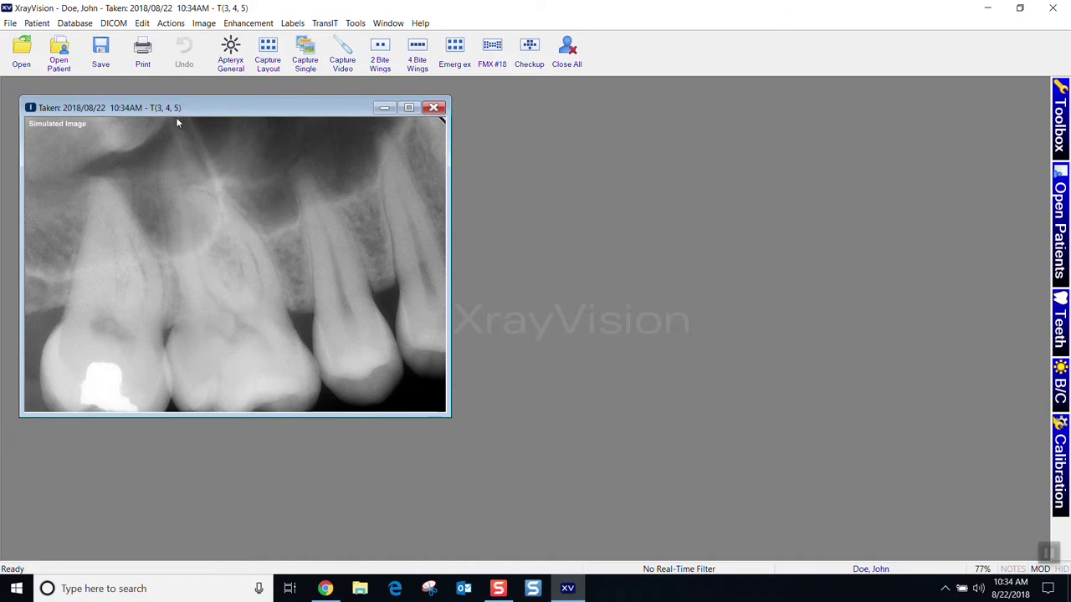
# Edit the image's tooth associations in Tooth Information, leaving only tooth 5
pyautogui.rightClick(198, 173)
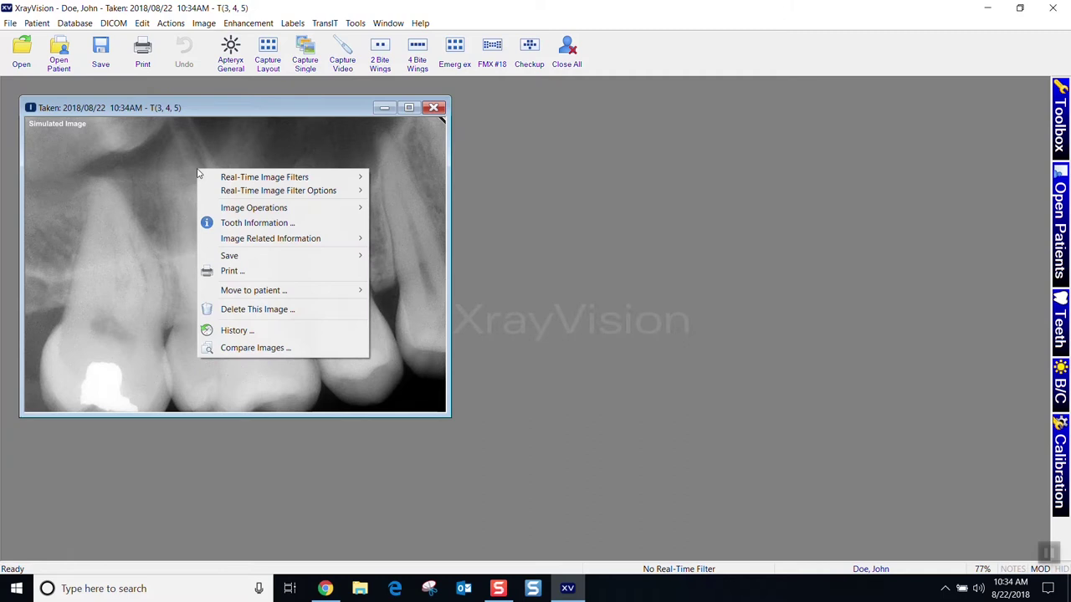
pyautogui.click(226, 224)
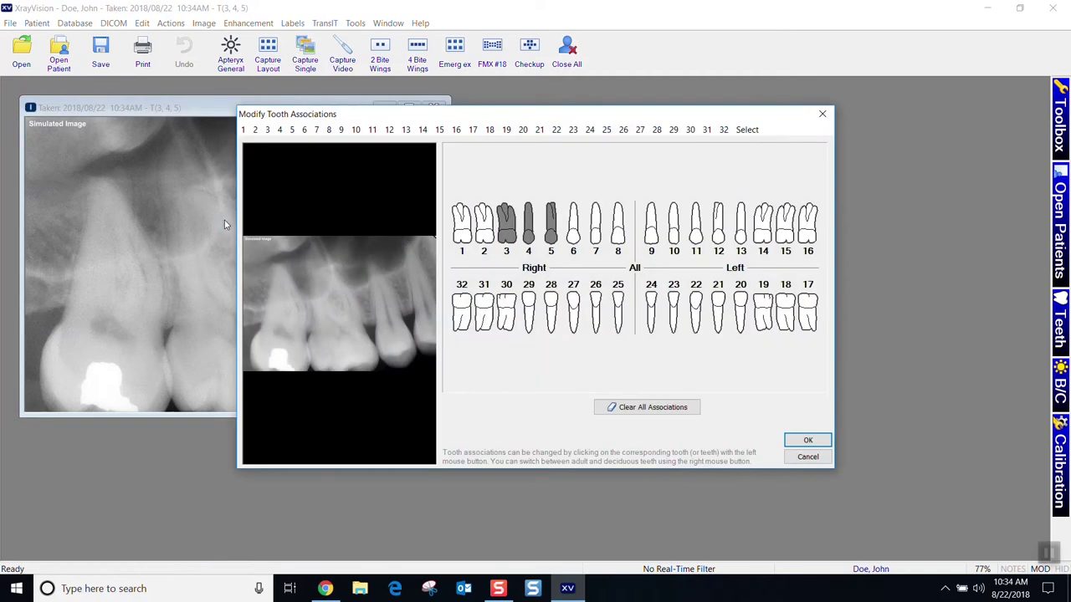
pyautogui.click(508, 219)
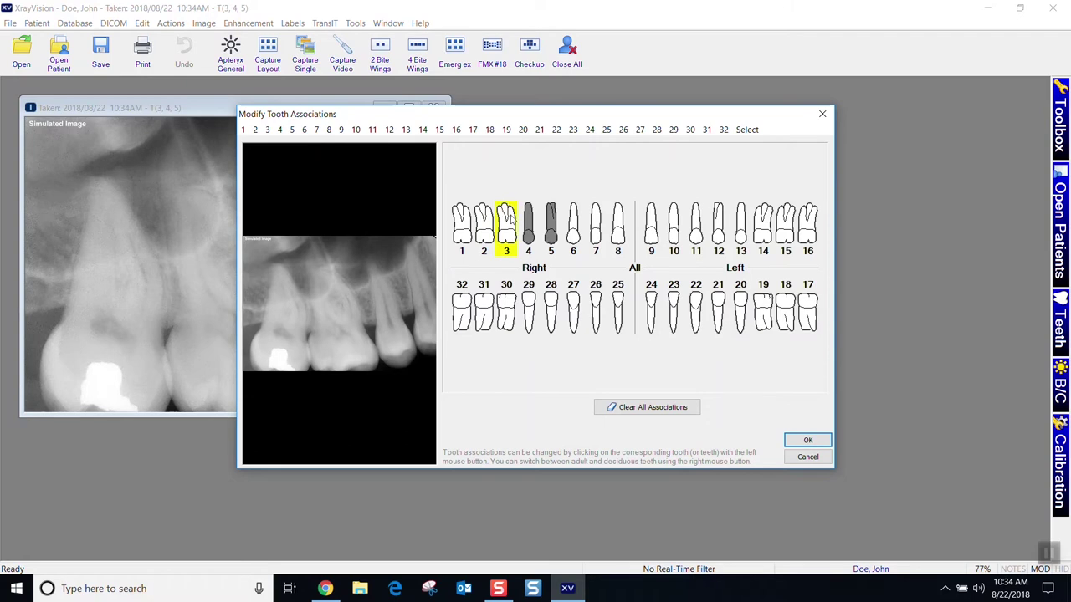
pyautogui.click(527, 219)
pyautogui.click(527, 219)
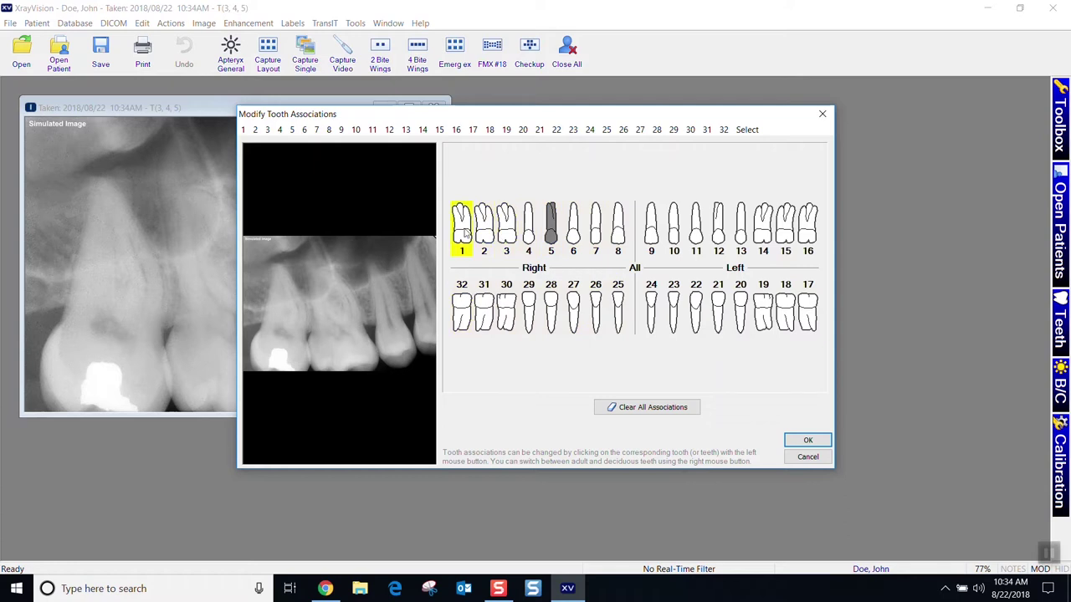
pyautogui.click(572, 240)
pyautogui.click(571, 240)
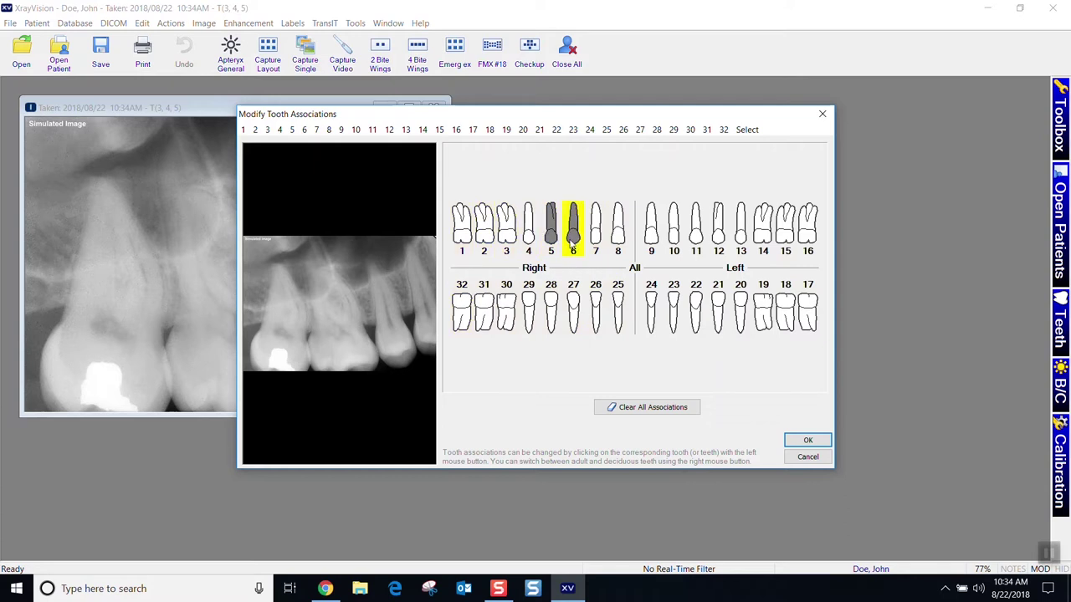
pyautogui.click(808, 439)
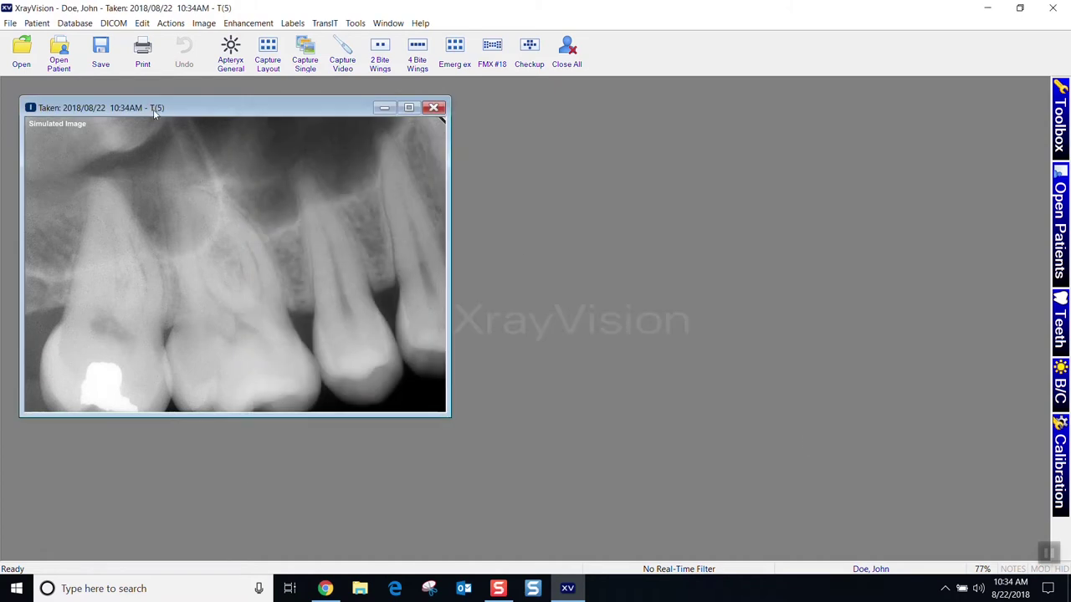
# Re-associate teeth 3 and 4 with the image, then close the X-ray and save it
pyautogui.rightClick(153, 141)
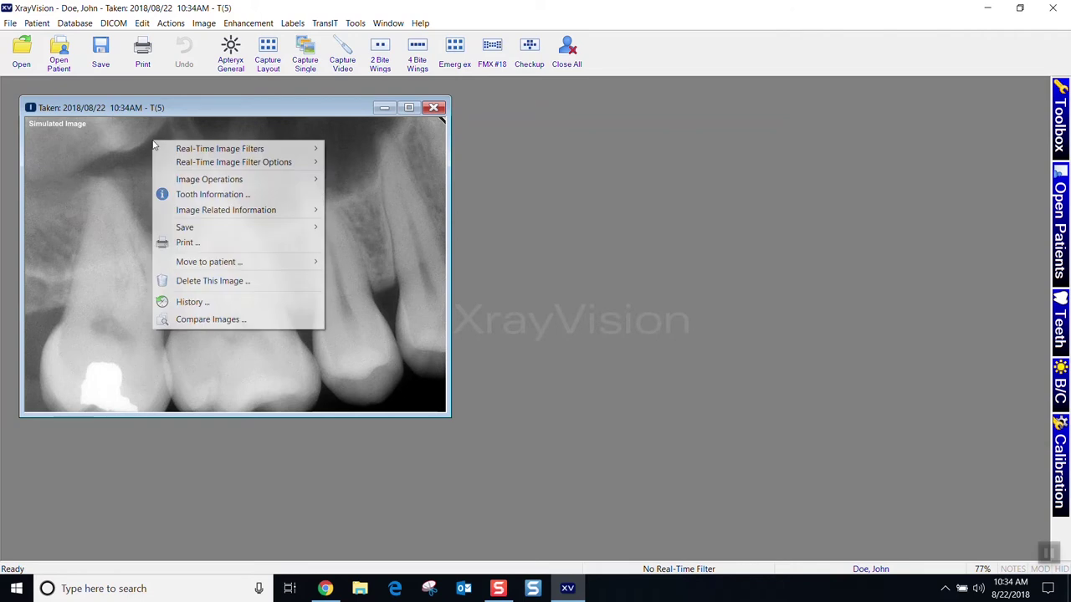
pyautogui.click(181, 194)
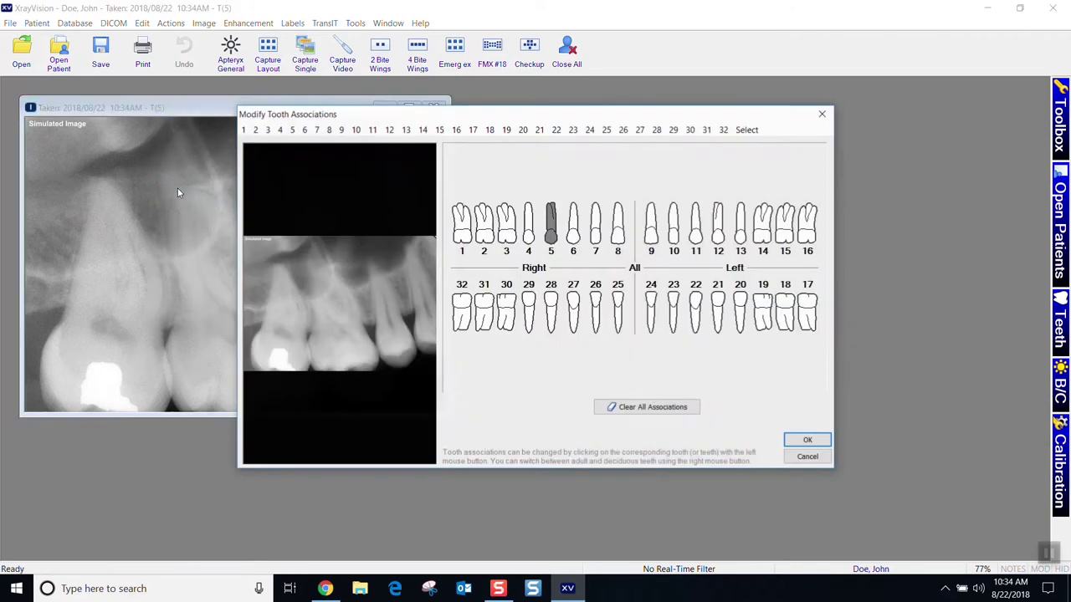
pyautogui.click(507, 239)
pyautogui.click(526, 238)
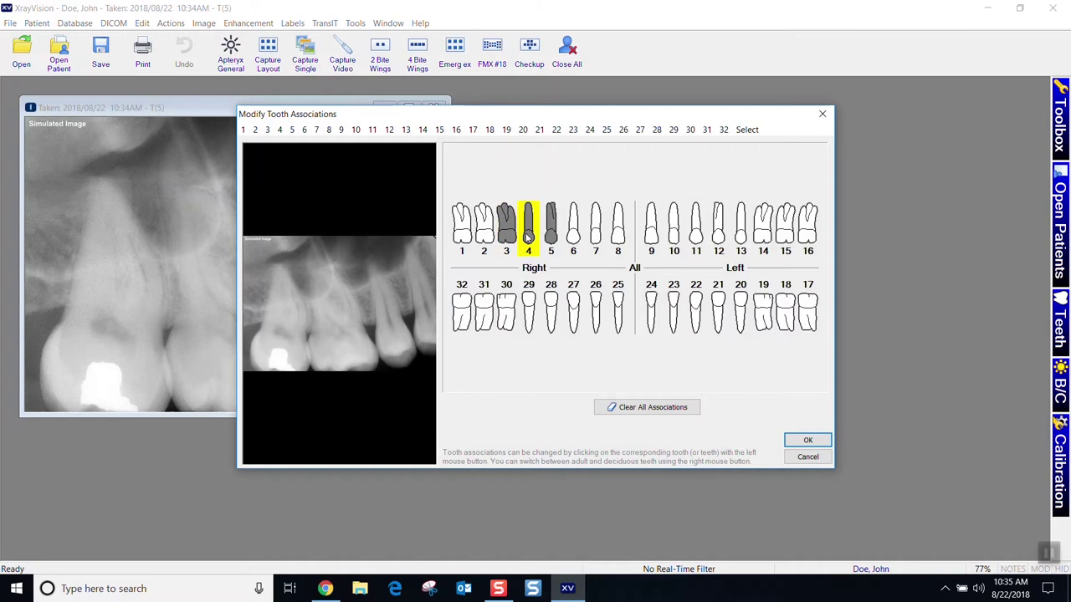
pyautogui.click(807, 440)
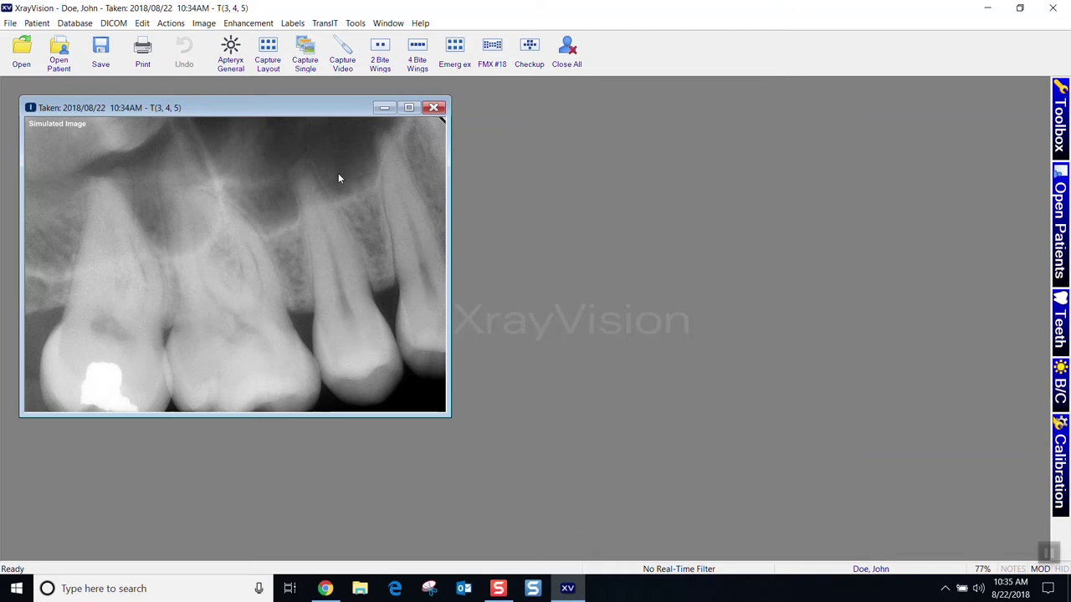
pyautogui.click(434, 107)
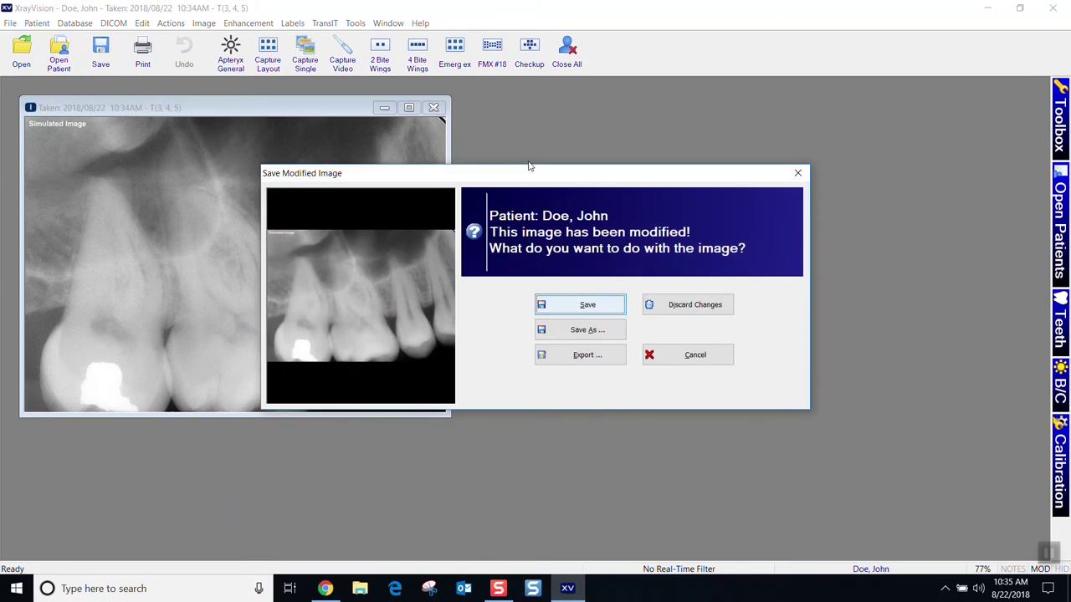
pyautogui.click(591, 304)
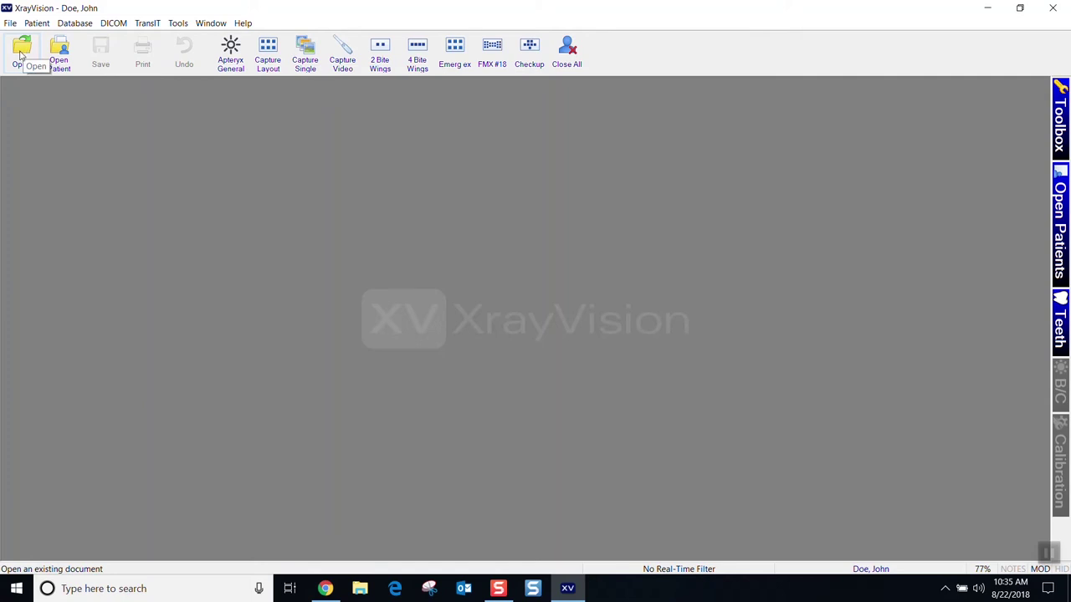
# Browse the patient's images By Date under 2018 > August and open the 2018/08/22 X-ray
pyautogui.click(22, 47)
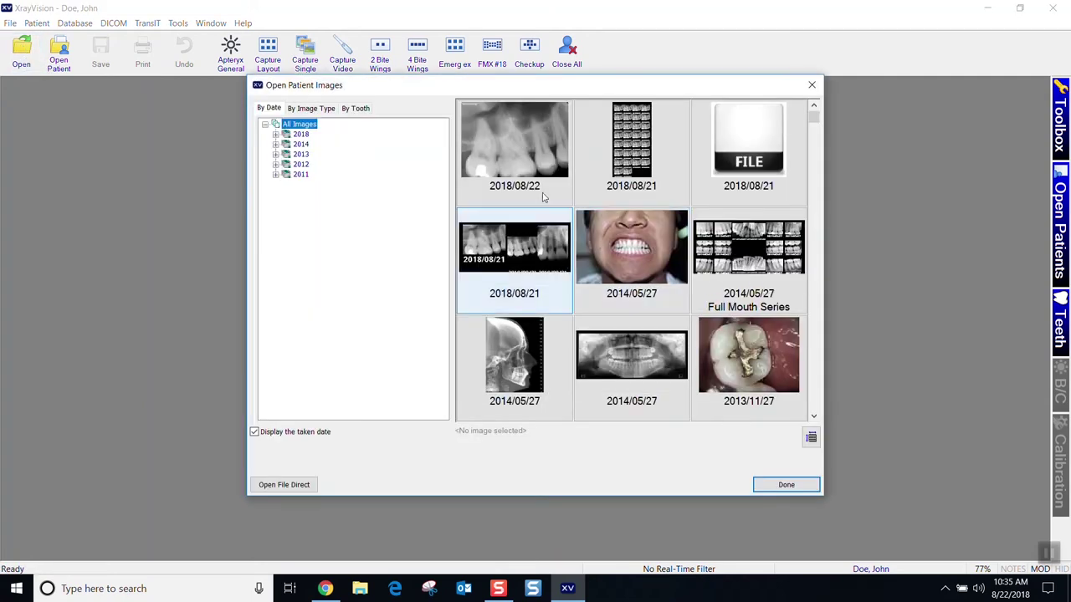
pyautogui.click(311, 108)
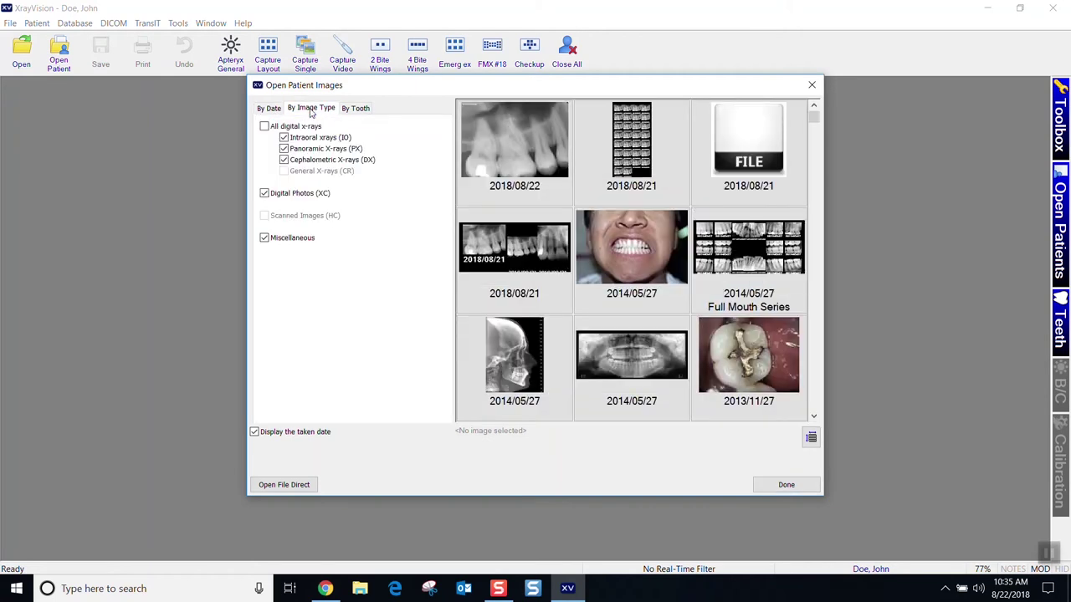
pyautogui.click(358, 110)
pyautogui.click(268, 109)
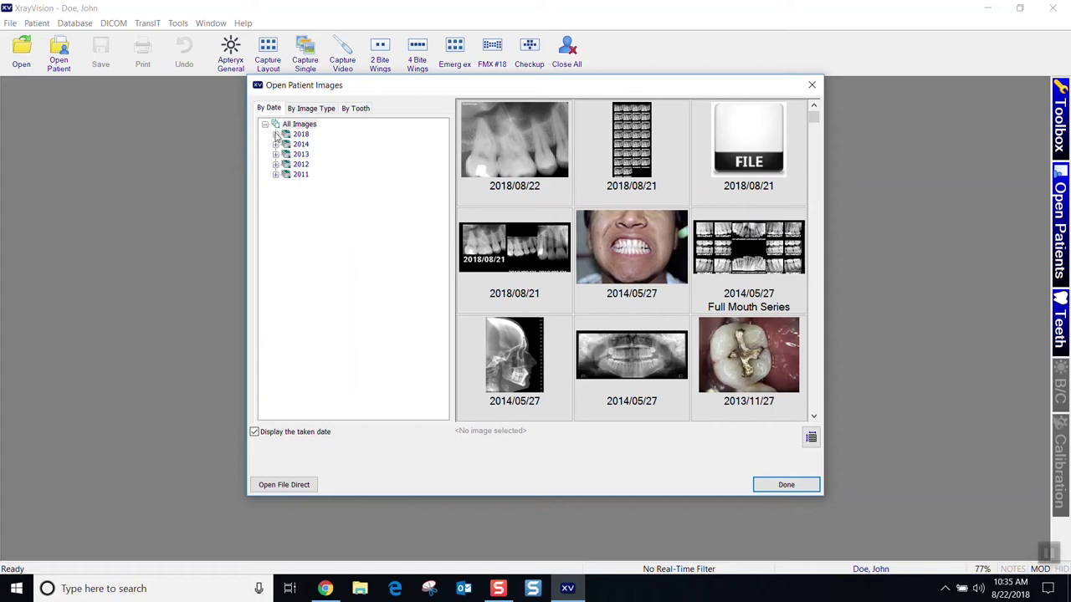
pyautogui.click(275, 135)
pyautogui.click(286, 145)
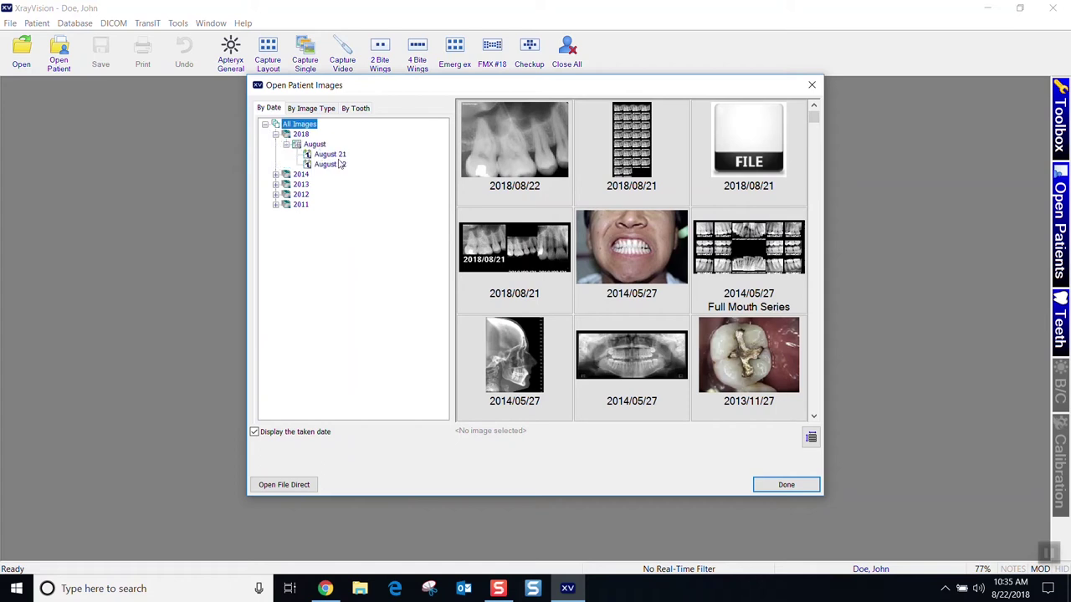
pyautogui.moveTo(492, 142)
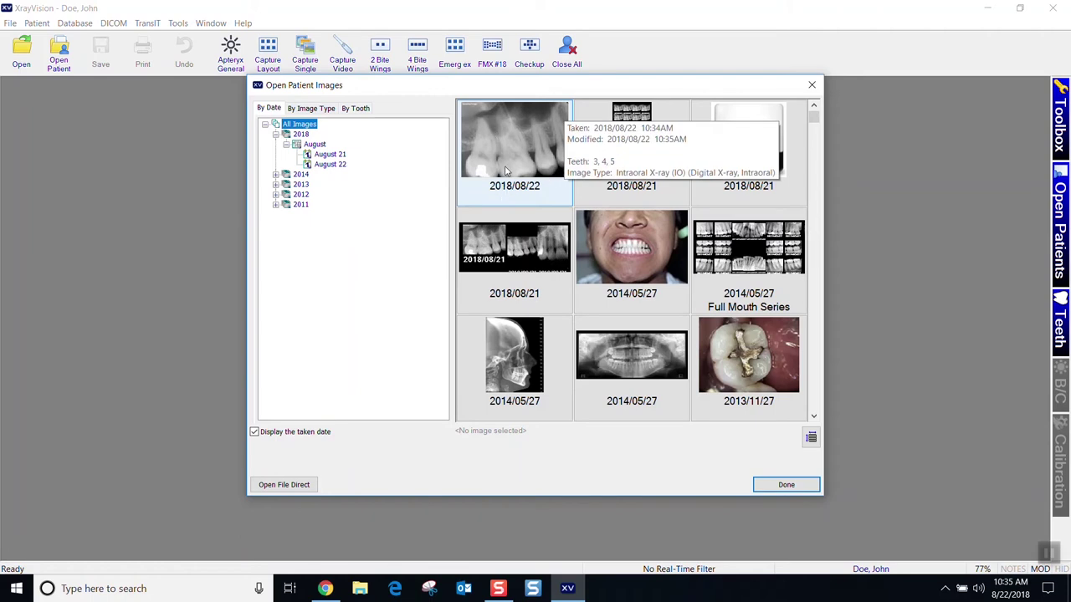
pyautogui.moveTo(481, 216)
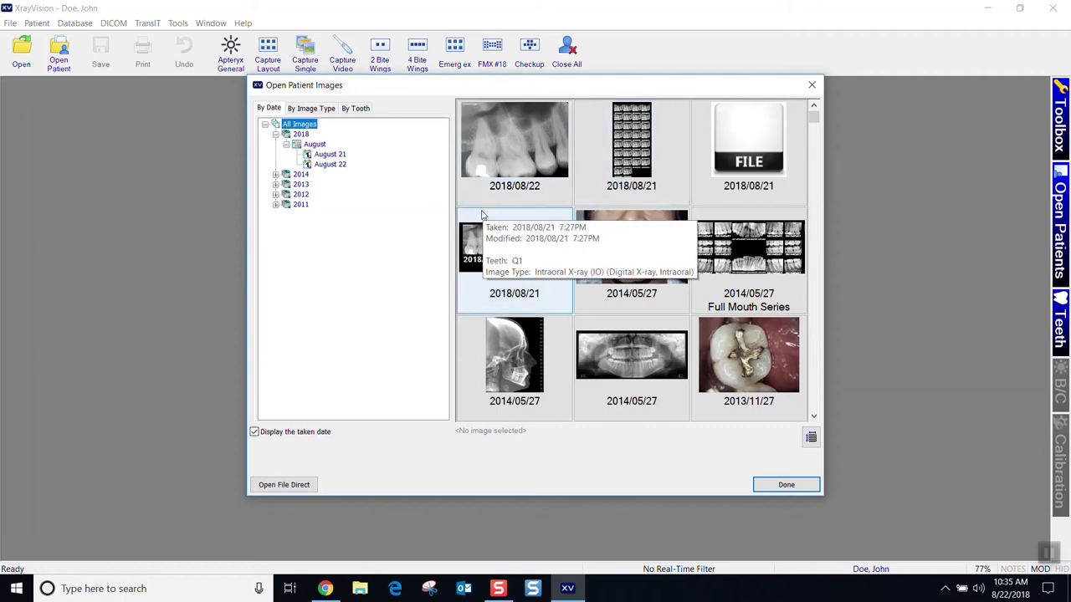
pyautogui.doubleClick(513, 159)
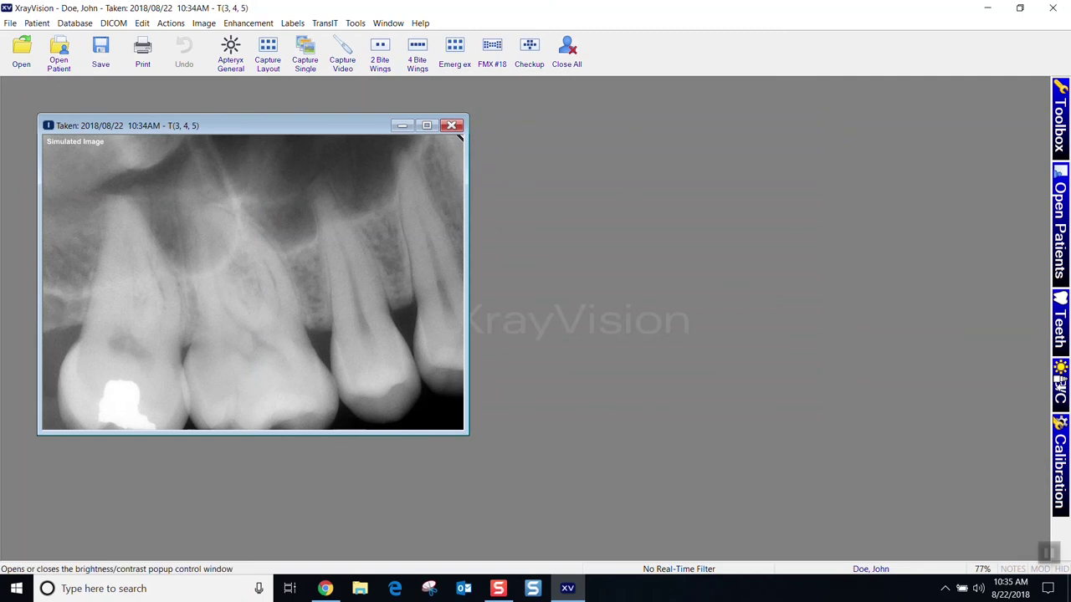
# Brighten the reopened X-ray substantially with the B/C brightness/contrast control
pyautogui.click(1058, 383)
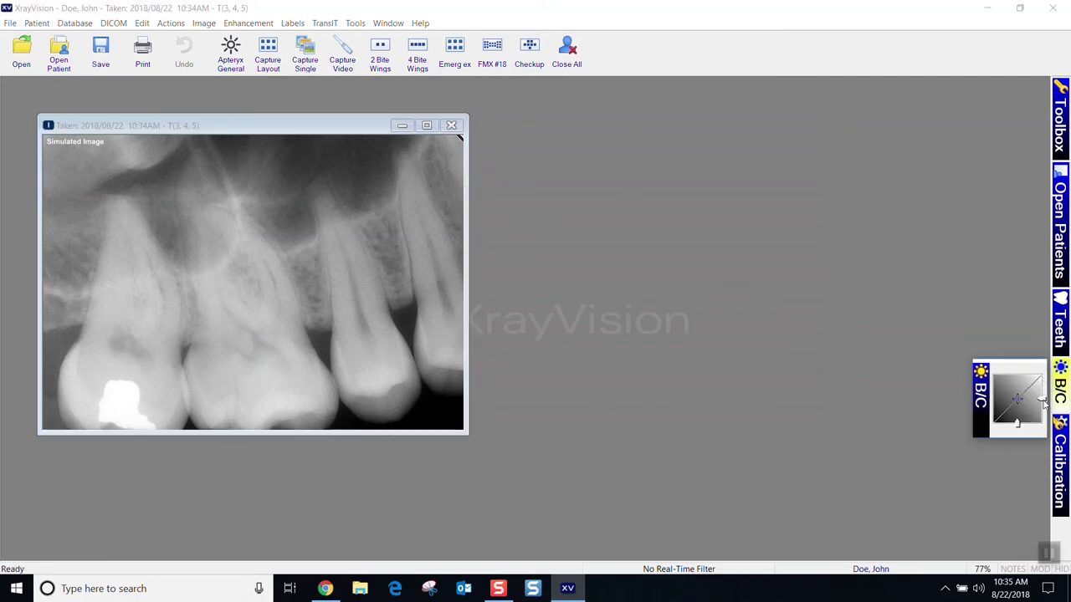
pyautogui.moveTo(1041, 402); pyautogui.dragTo(1018, 403)
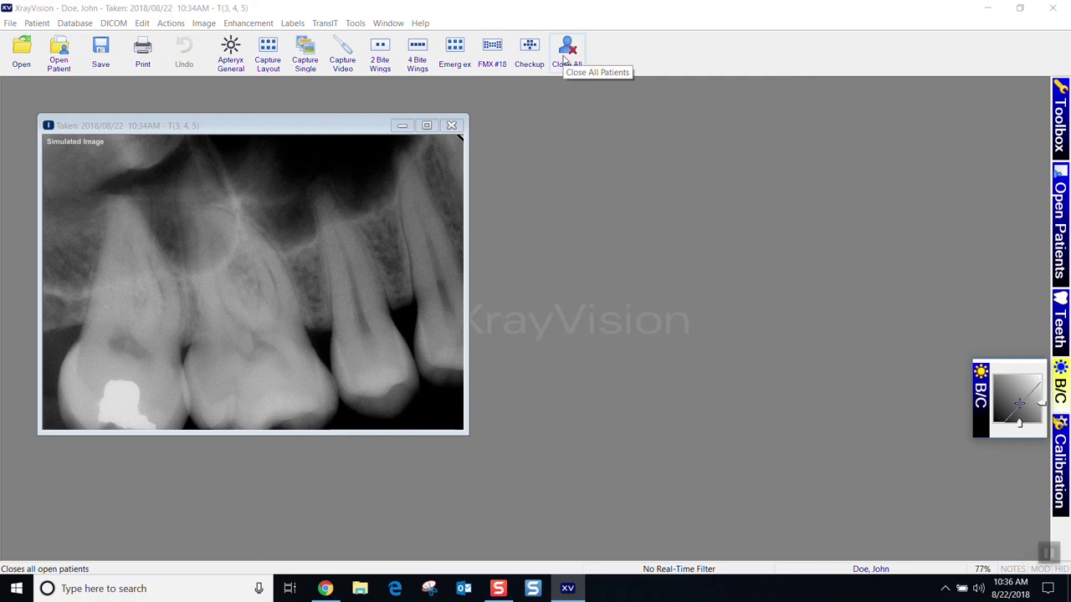
# Close all open patients, saving the brightened X-ray when prompted
pyautogui.click(564, 58)
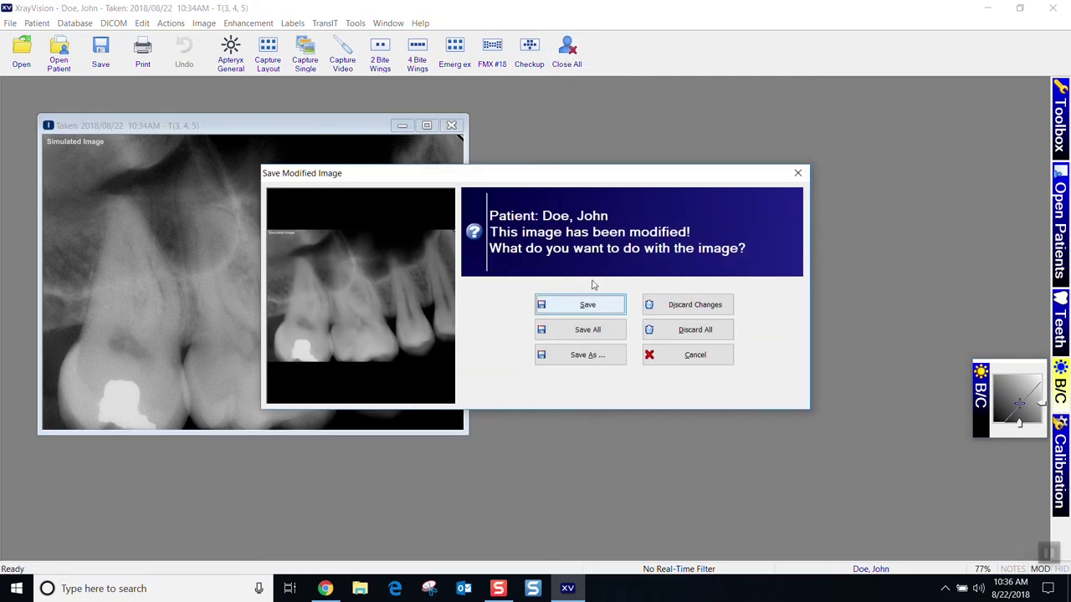
pyautogui.click(596, 305)
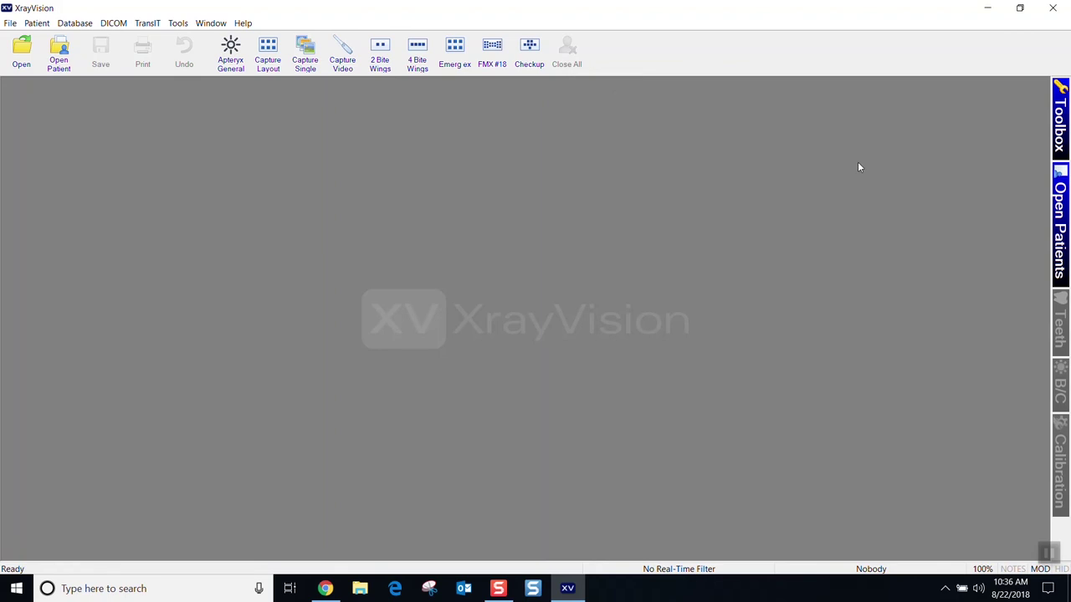
pyautogui.moveTo(1059, 197)
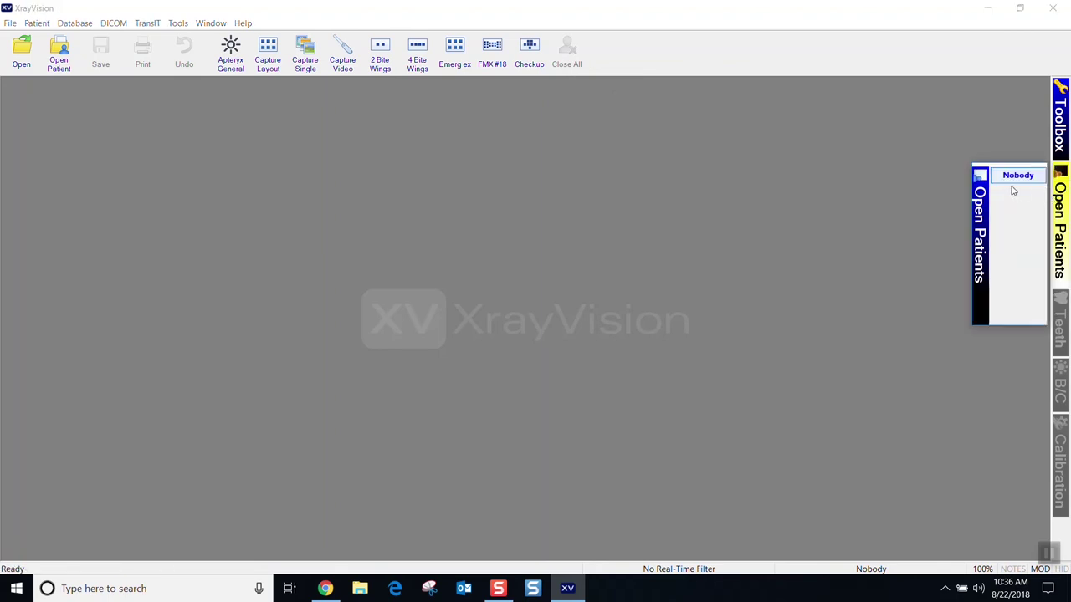